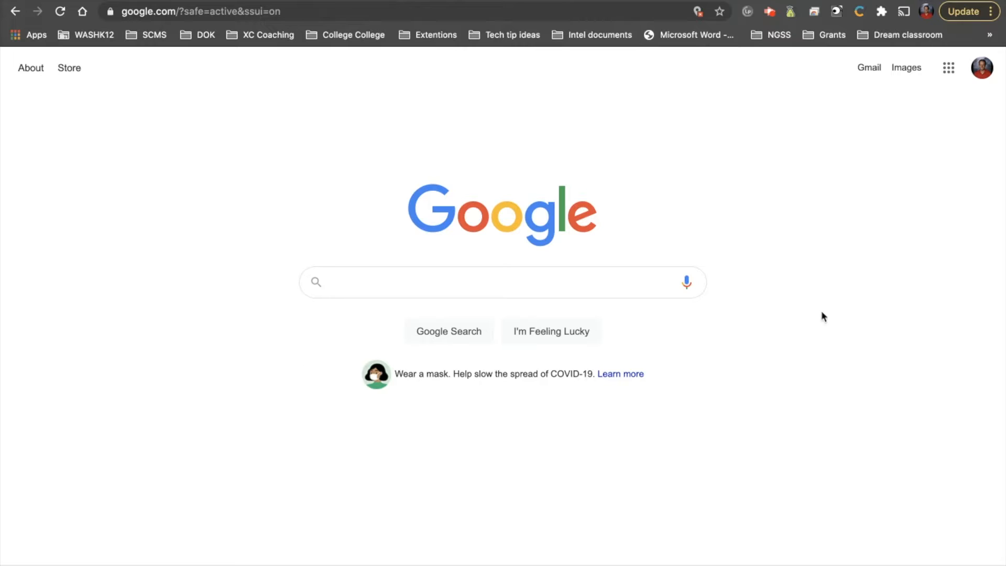
Open Google Calendar and go to February 4, 2021.
left_click(949, 67)
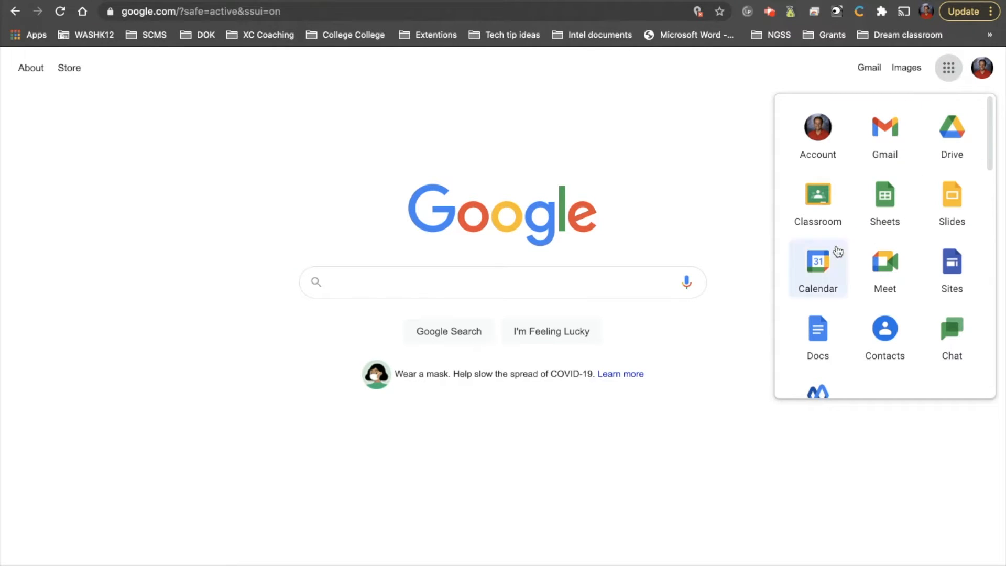
left_click(824, 265)
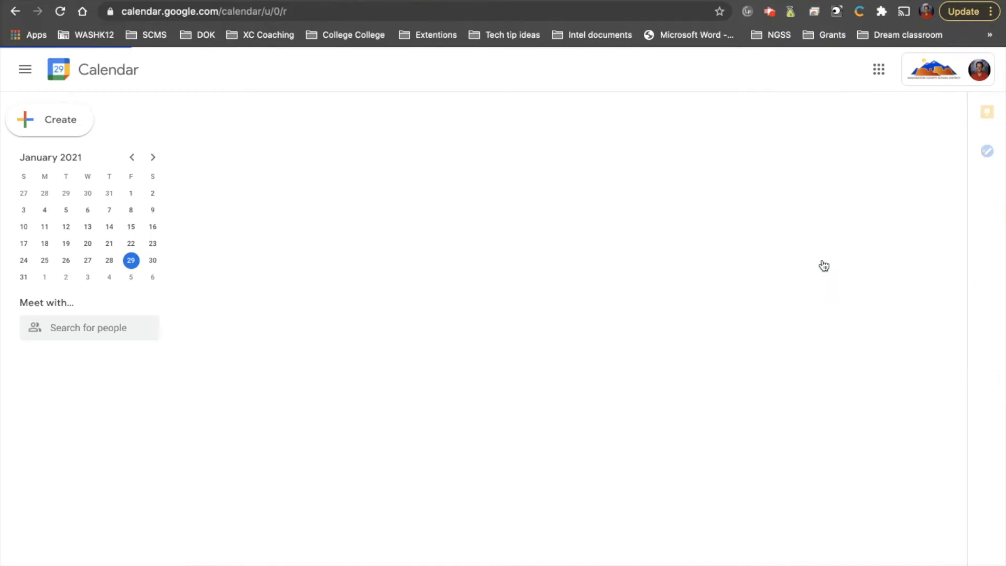
left_click(153, 158)
left_click(109, 194)
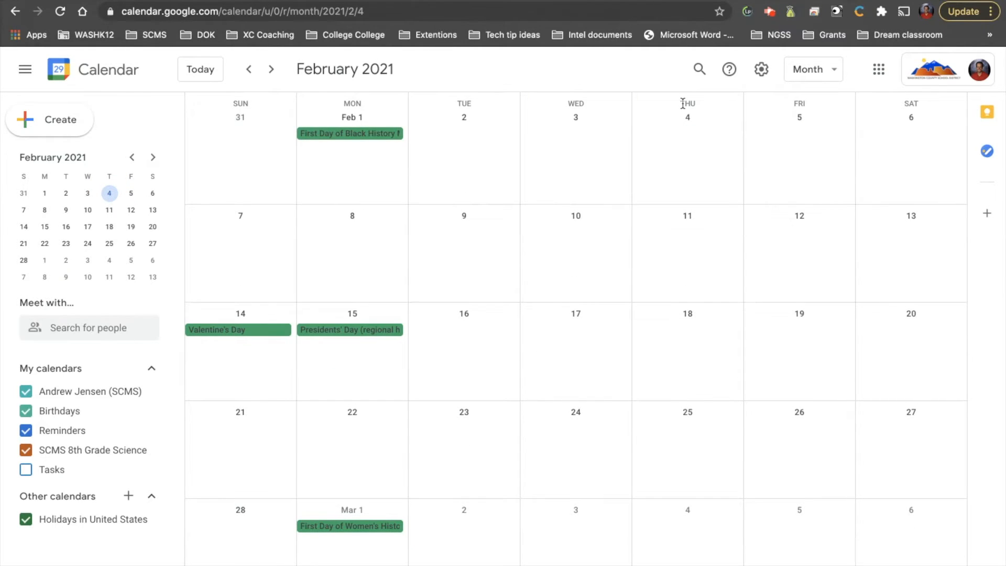
Create an entry on Thursday, February 4 titled "Conferences" and make it an Appointment slots entry.
left_click(684, 158)
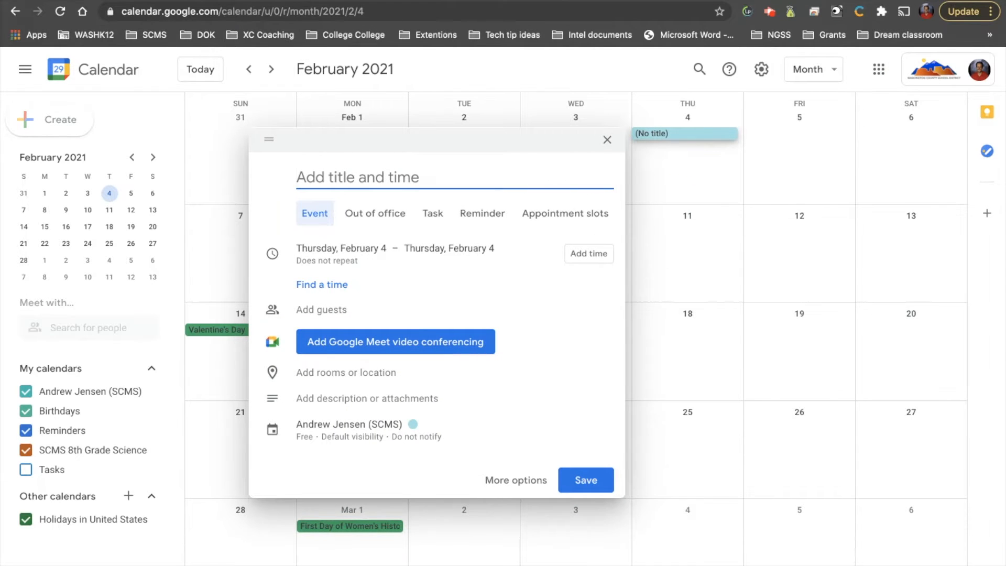
type("Conferneces")
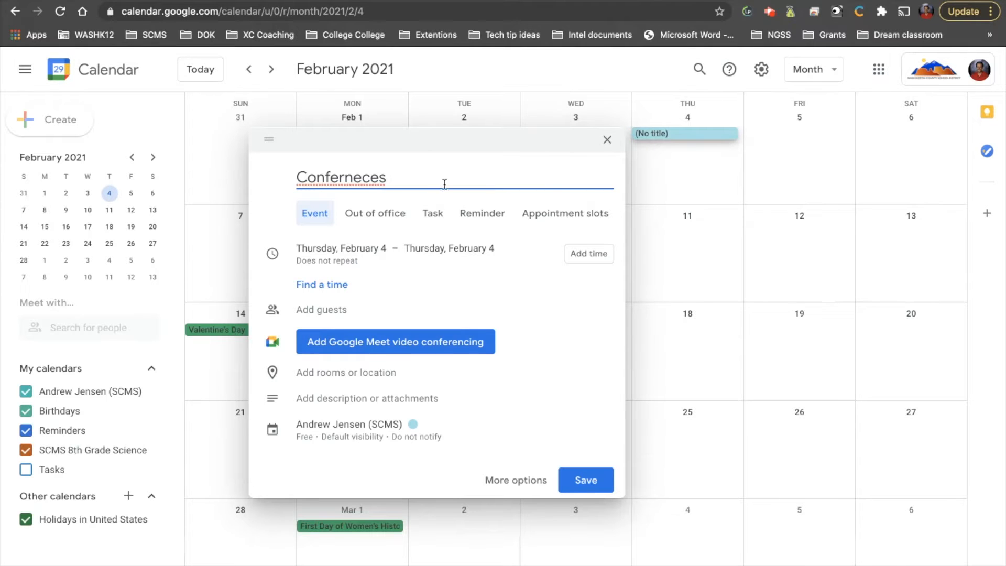
right_click(373, 180)
left_click(398, 188)
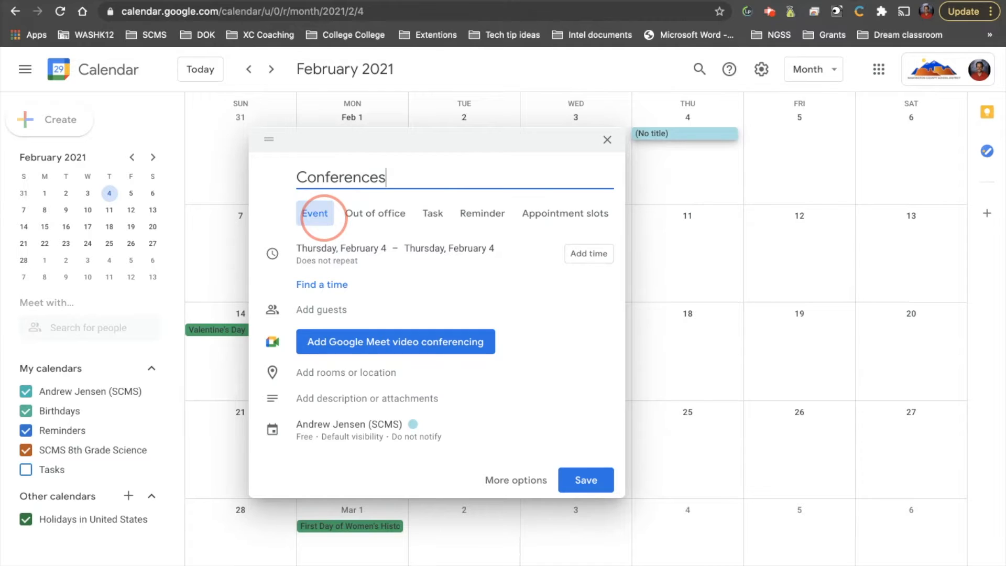
left_click(561, 221)
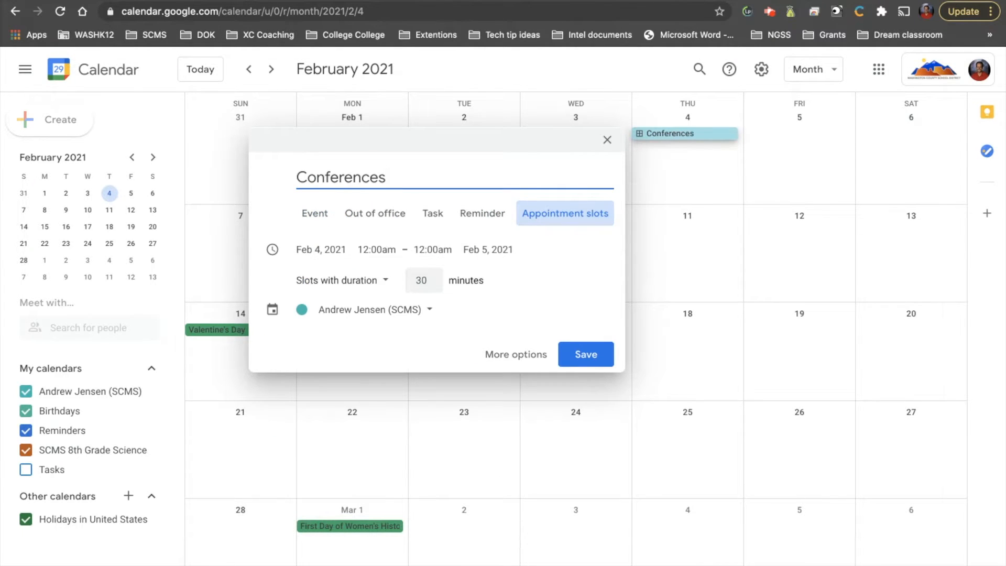
Set the start time of the Conferences appointment slots to 3:30pm.
left_click(308, 249)
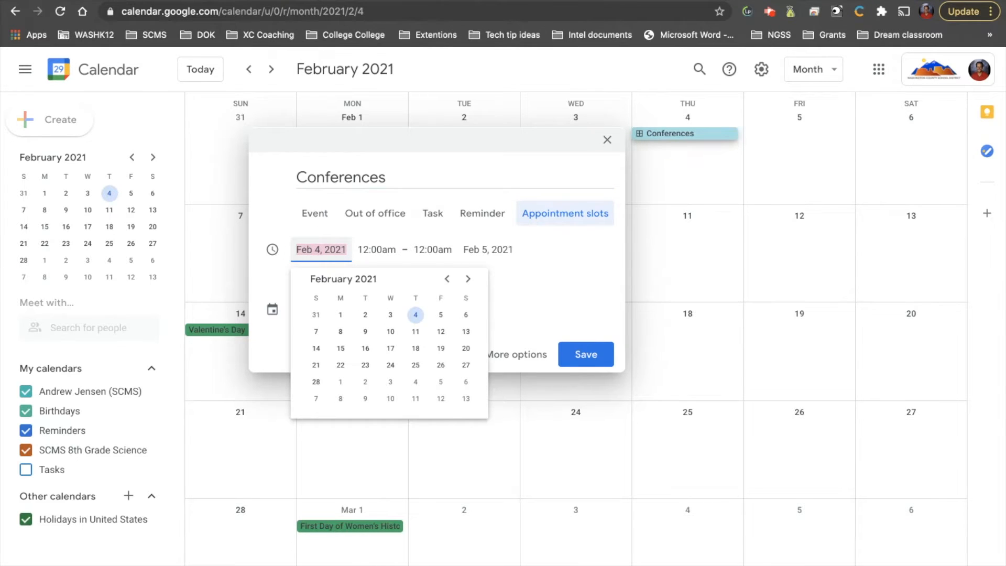
left_click(381, 248)
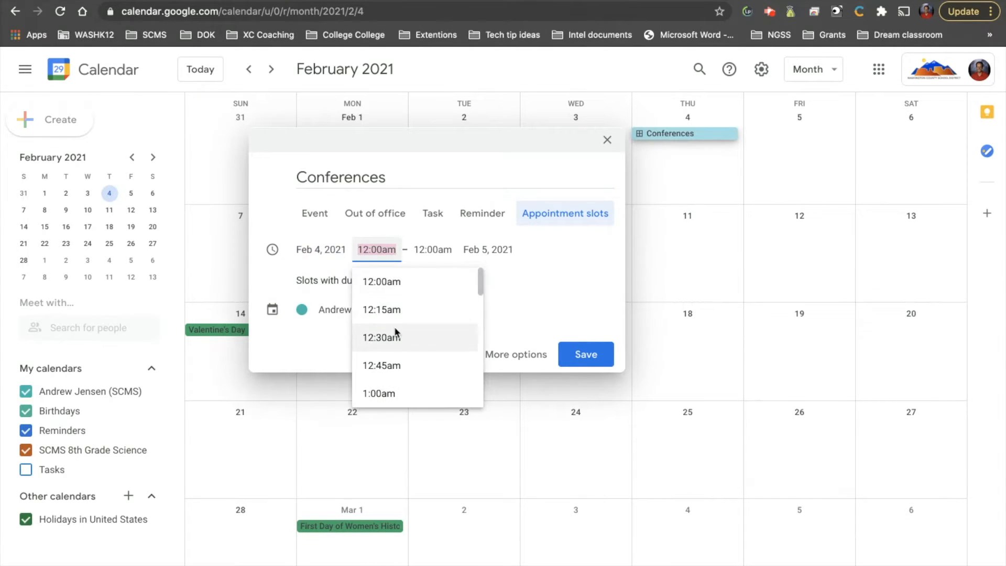
scroll(395, 330, "down", 15)
scroll(395, 329, "down", 4)
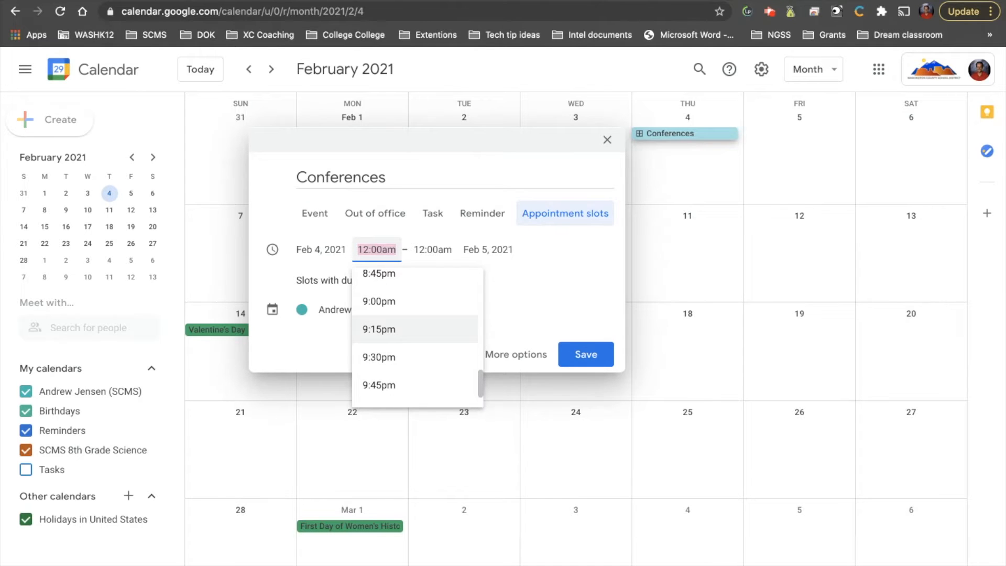
type("3:30")
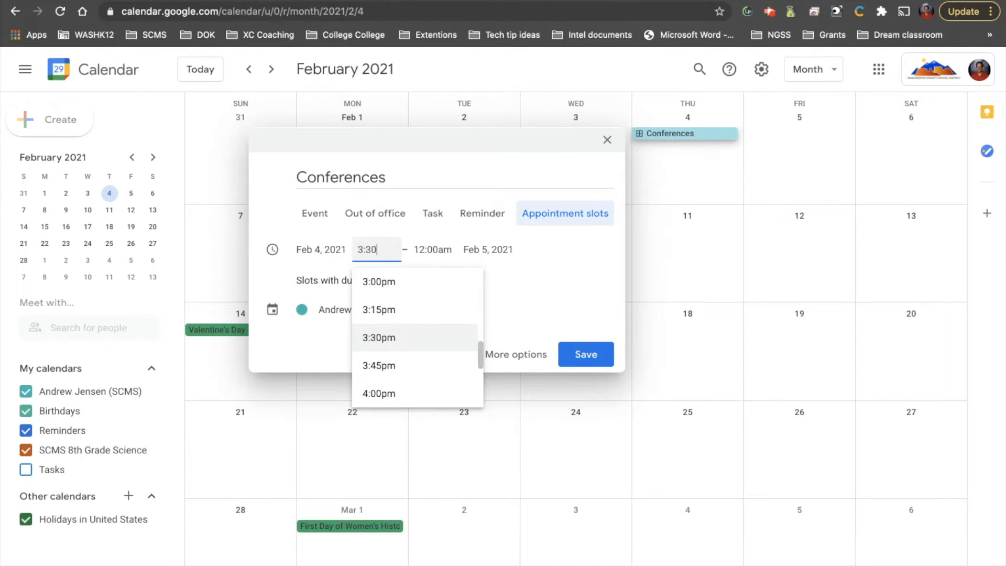
left_click(416, 344)
Set the appointment slots to end at 7:00pm on Feb 4, 2021.
left_click(433, 252)
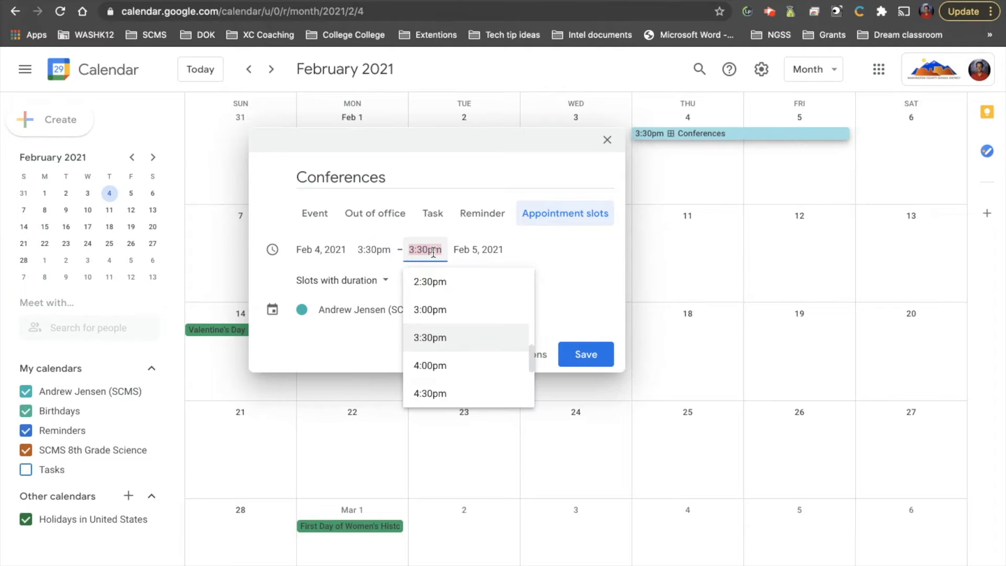
type("7:00")
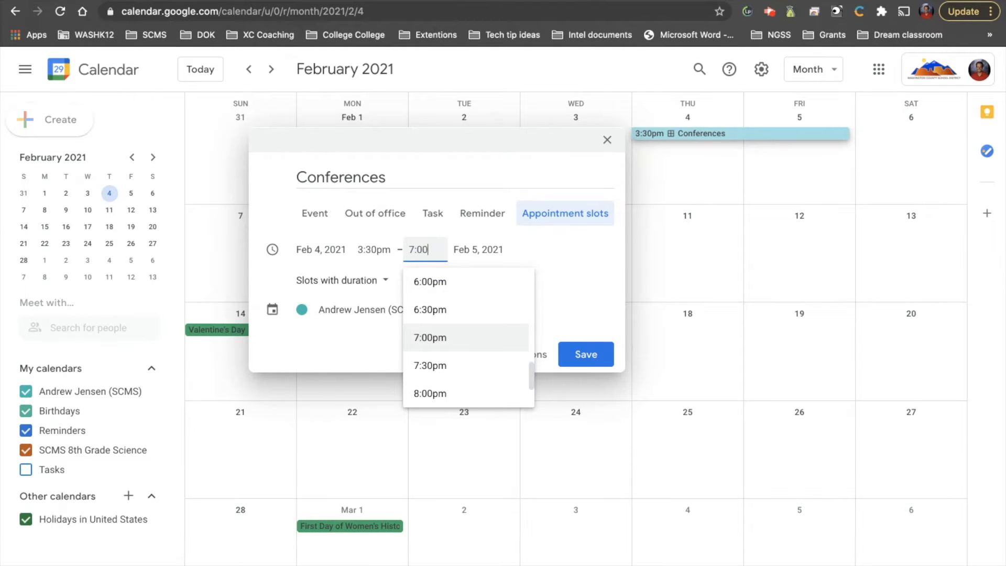
left_click(435, 340)
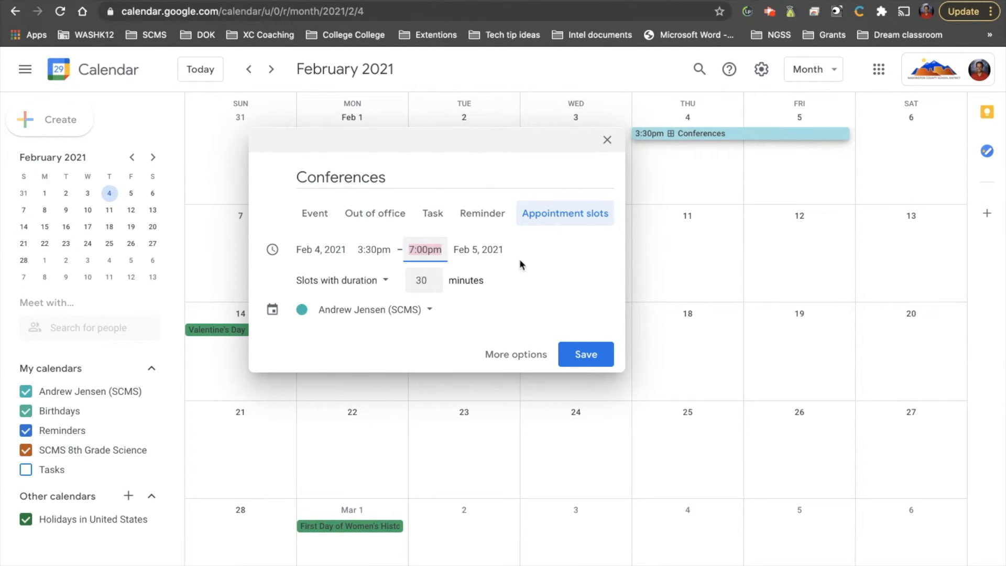
left_click(481, 248)
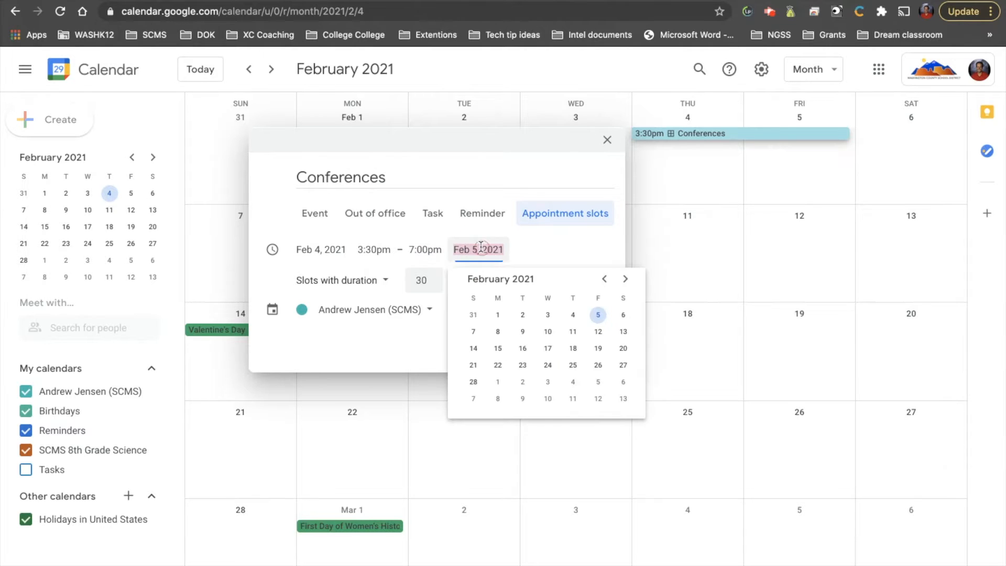
left_click(573, 316)
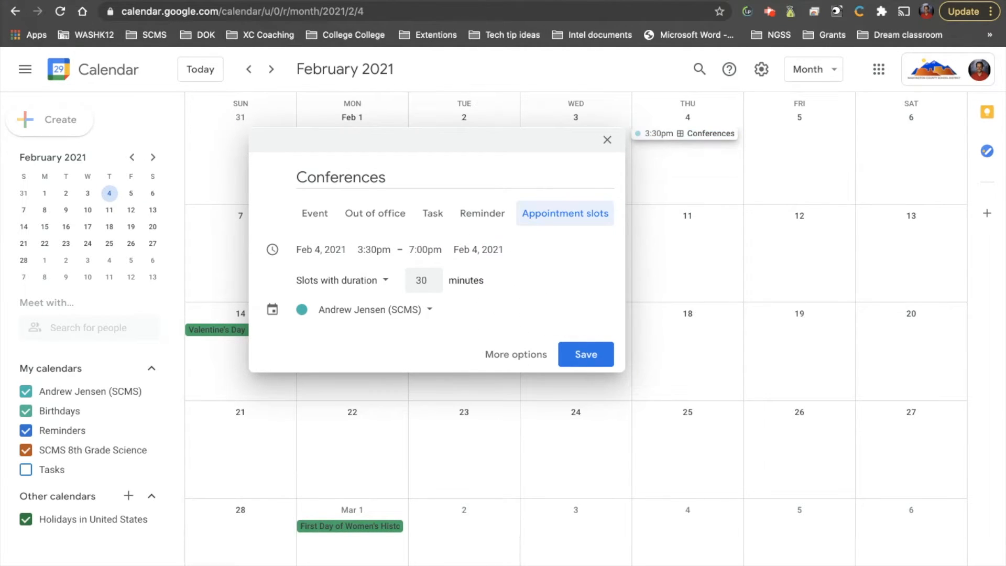
Keep the "Slots with duration" option and set each slot's length to 10 minutes.
left_click(382, 279)
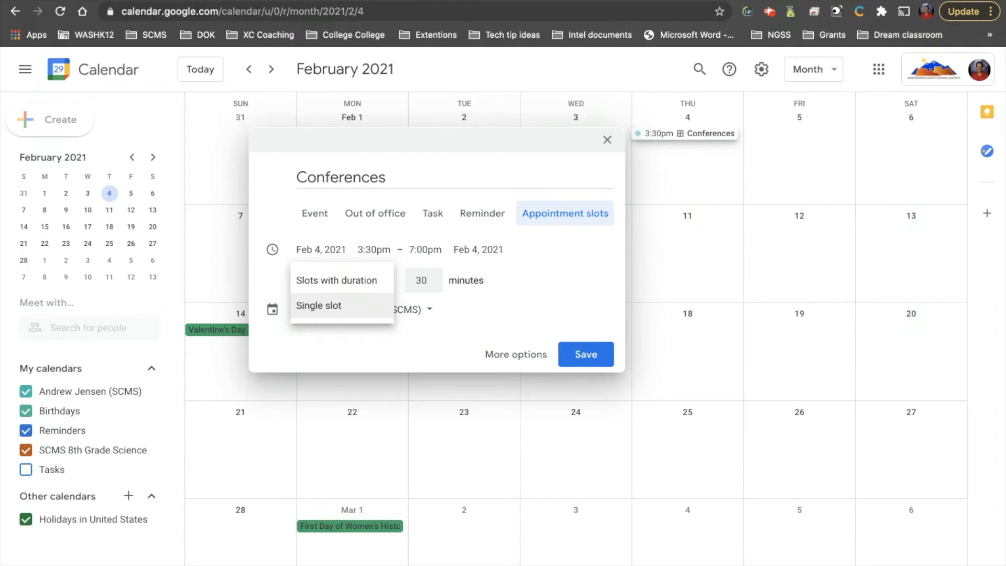
left_click(374, 286)
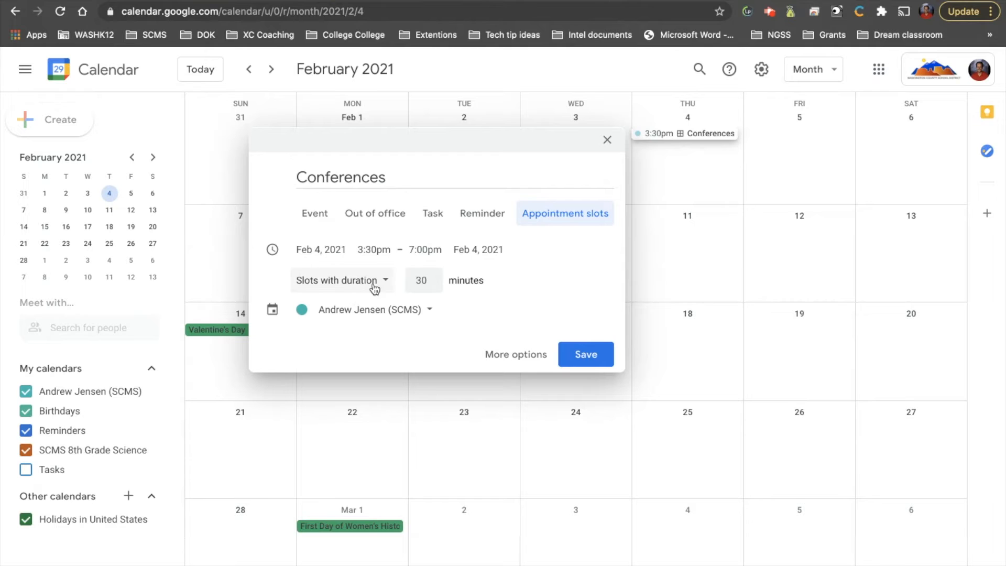
left_click(422, 281)
double_click(422, 282)
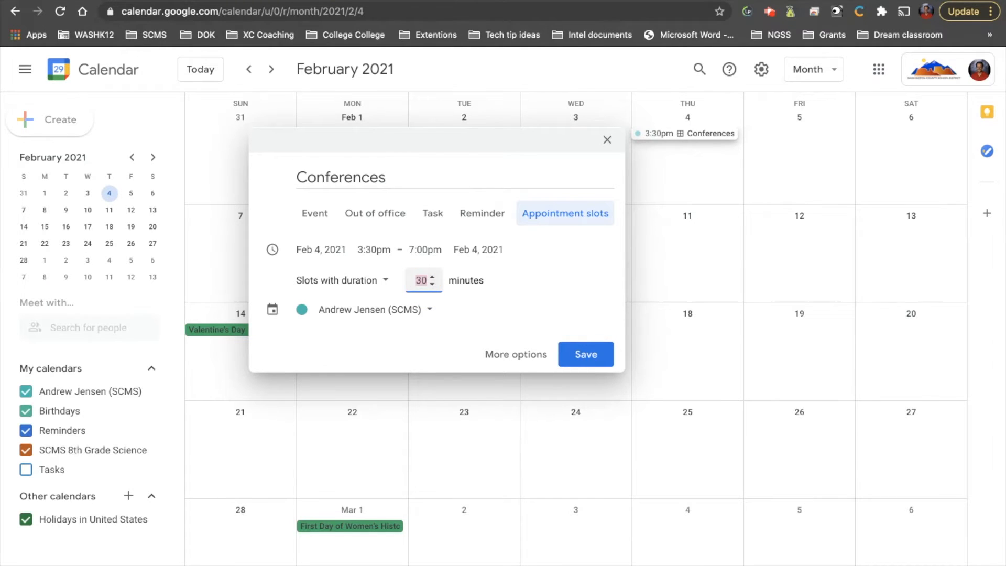
type("10")
left_click(558, 271)
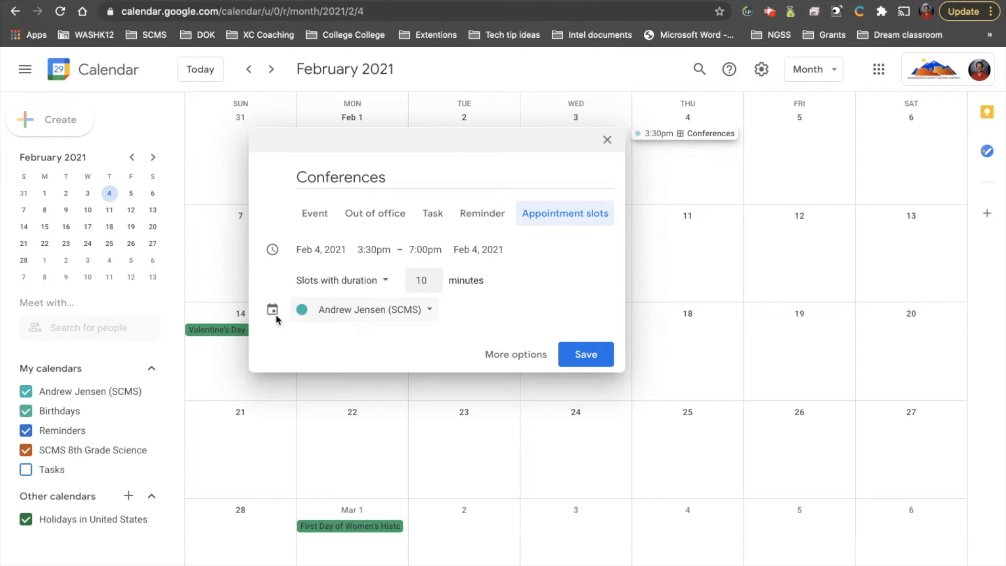
Assign the Conferences slots to the account owner's personal calendar and save them.
left_click(337, 315)
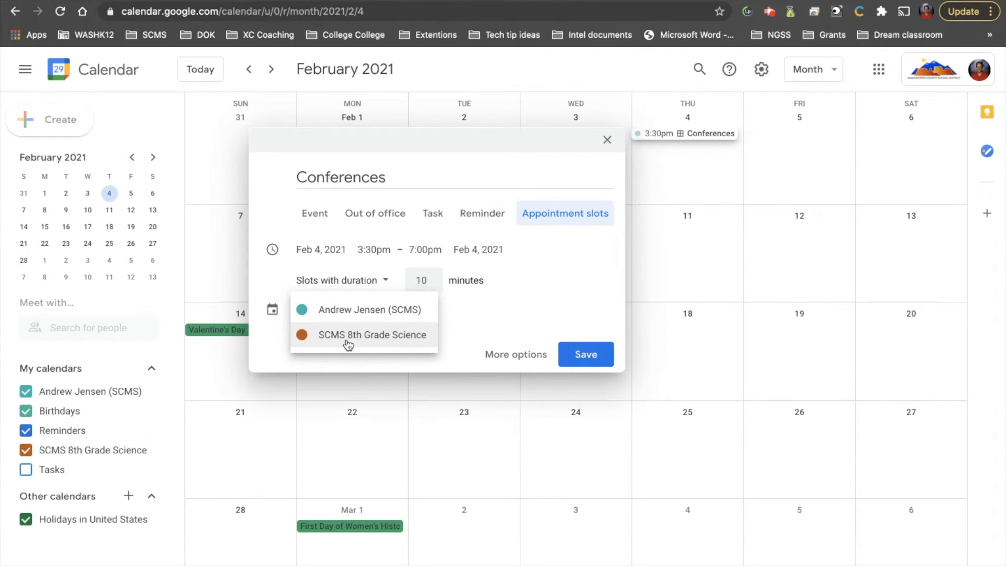
left_click(364, 310)
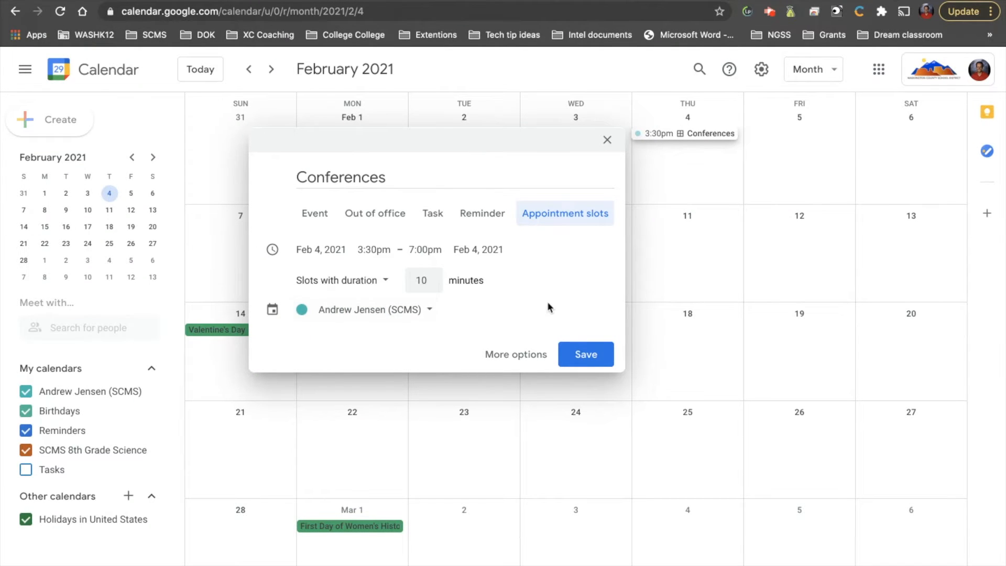
left_click(592, 356)
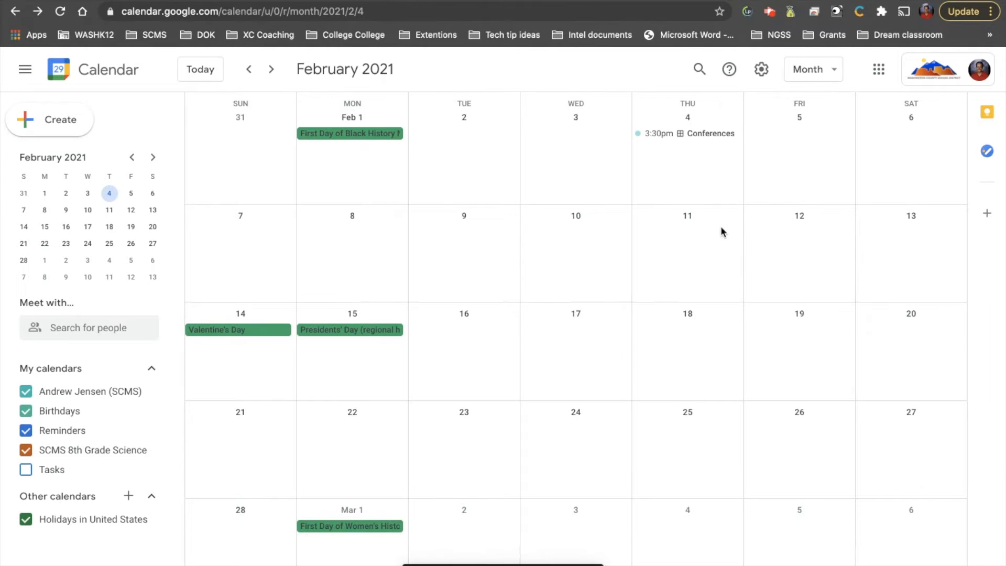
Open the appointment page from the saved Conferences entry and show the week of Jan 31 – Feb 6, 2021.
left_click(705, 135)
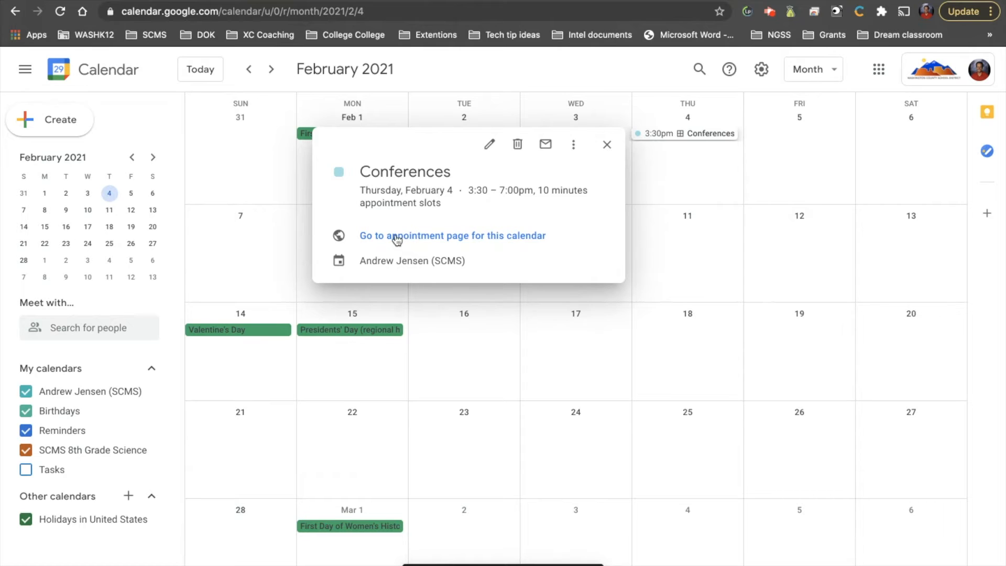
left_click(394, 237)
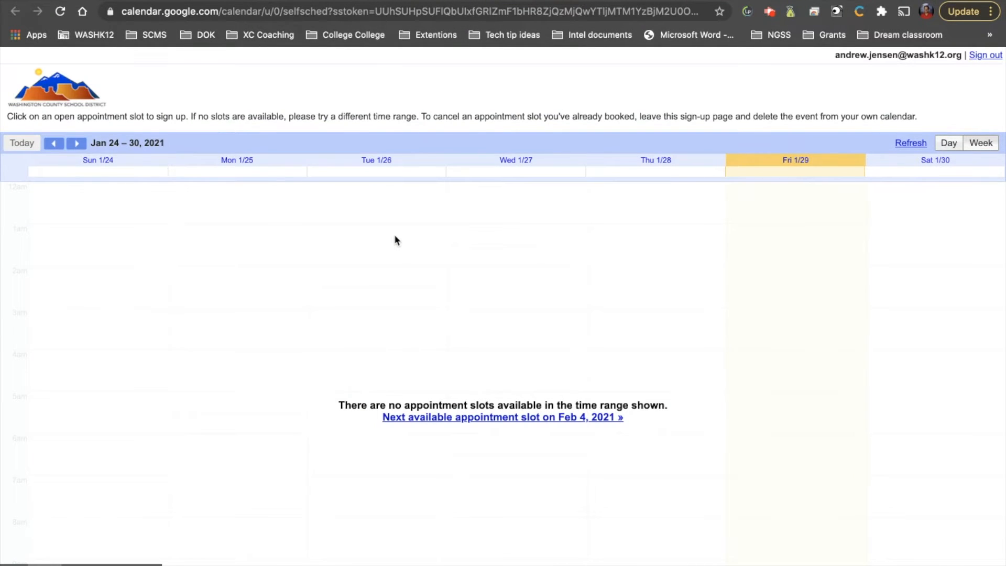
left_click(76, 144)
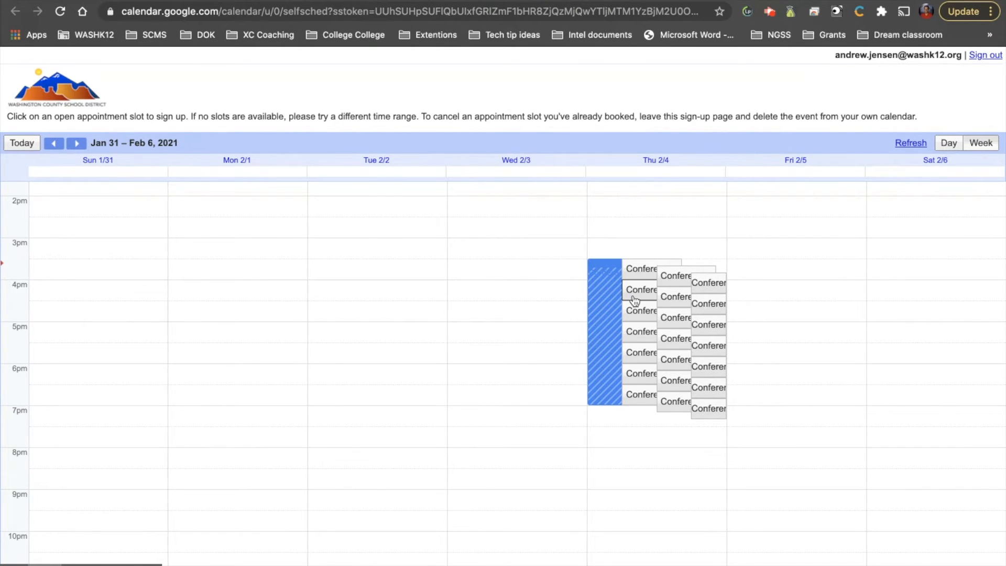
Book the 4:30pm – 4:40pm Conferences slot on Thursday, February 4, leaving its location and description empty.
left_click(633, 315)
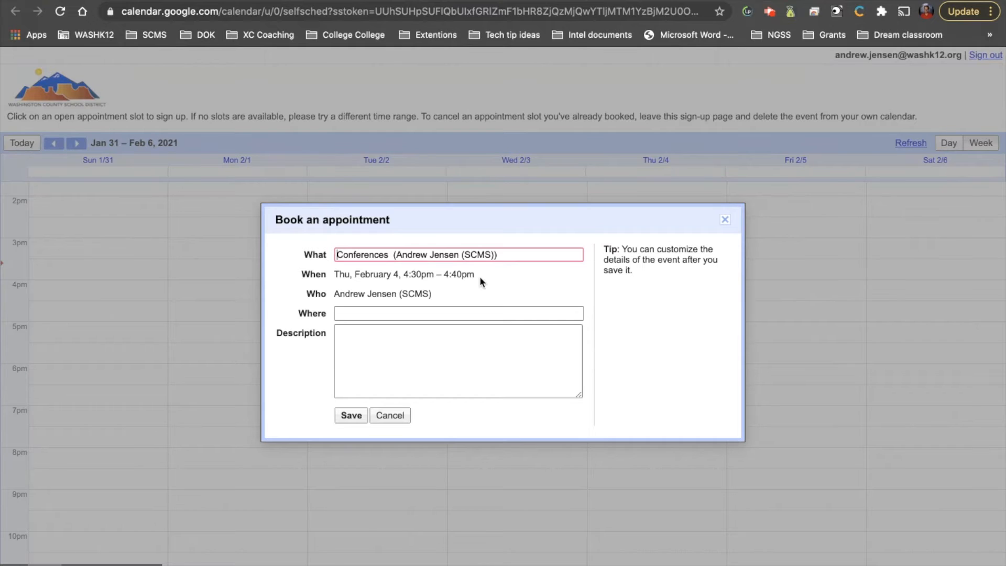
left_click(407, 313)
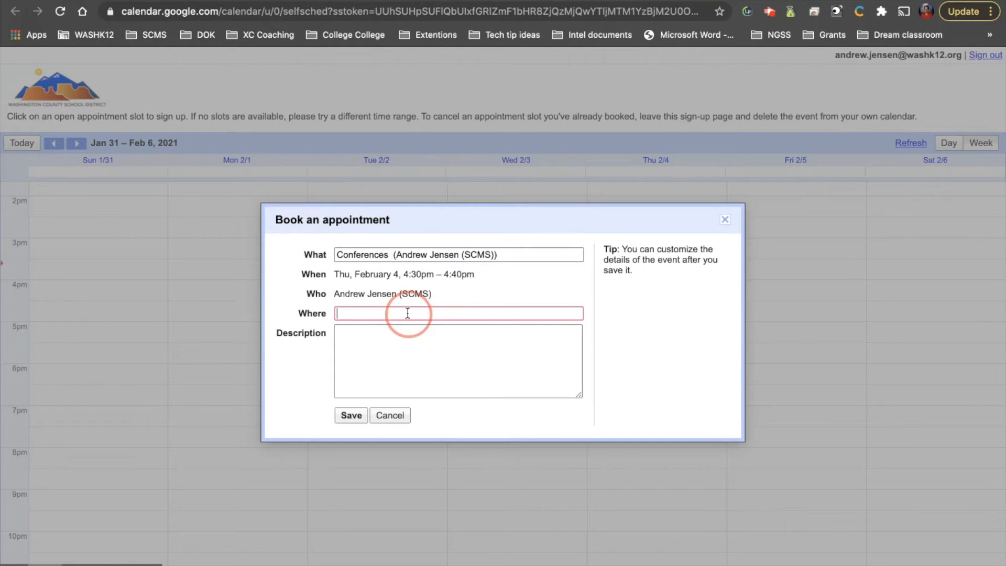
left_click(390, 339)
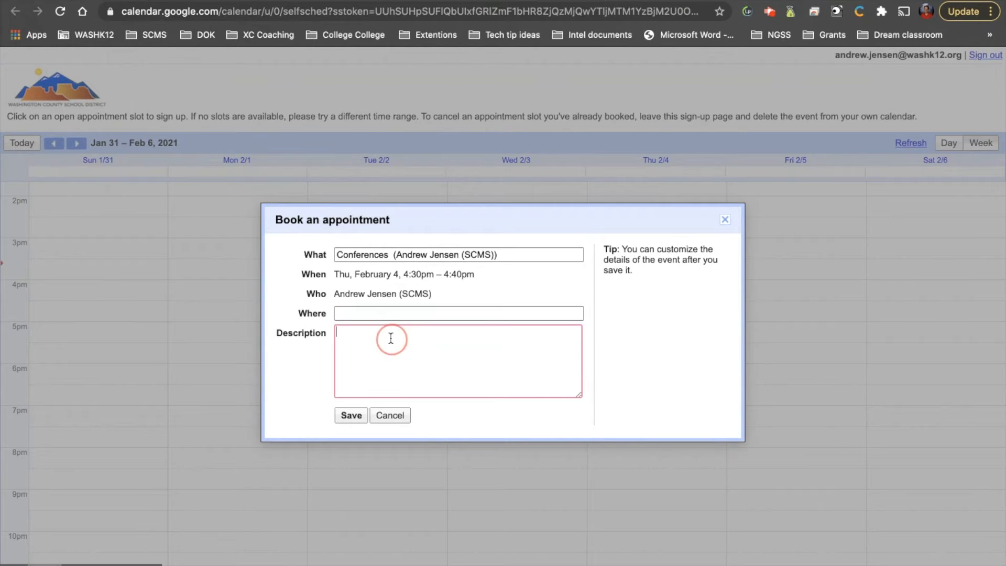
left_click(360, 415)
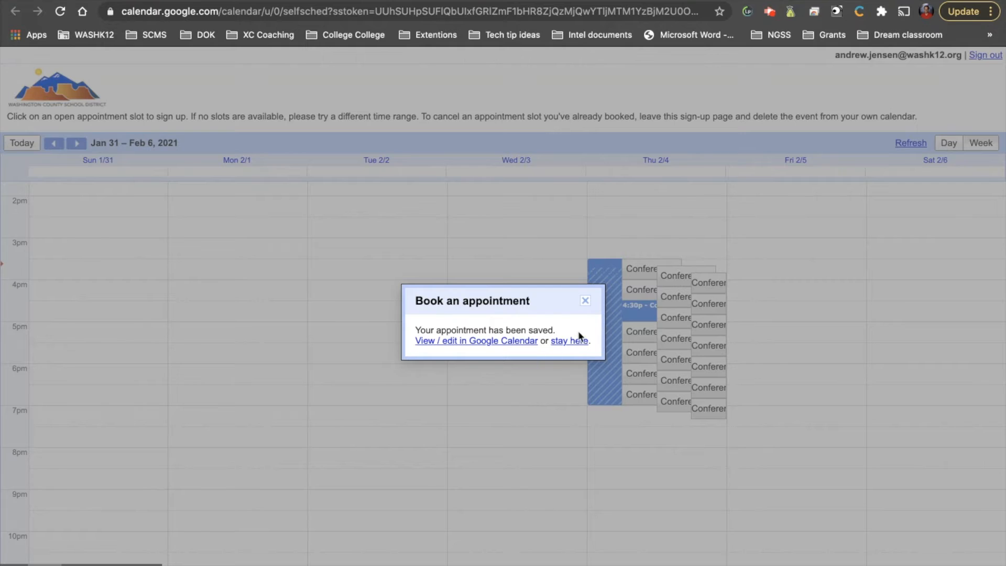
left_click(585, 302)
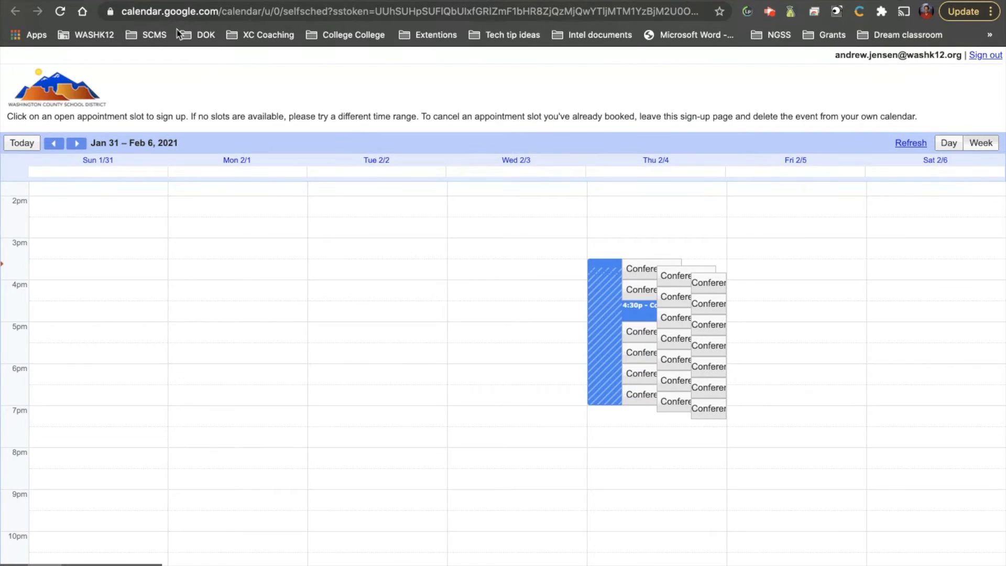
Return to the February calendar and review the details of the booked 4:30pm Conferences appointment.
key("ctrl+shift+Tab")
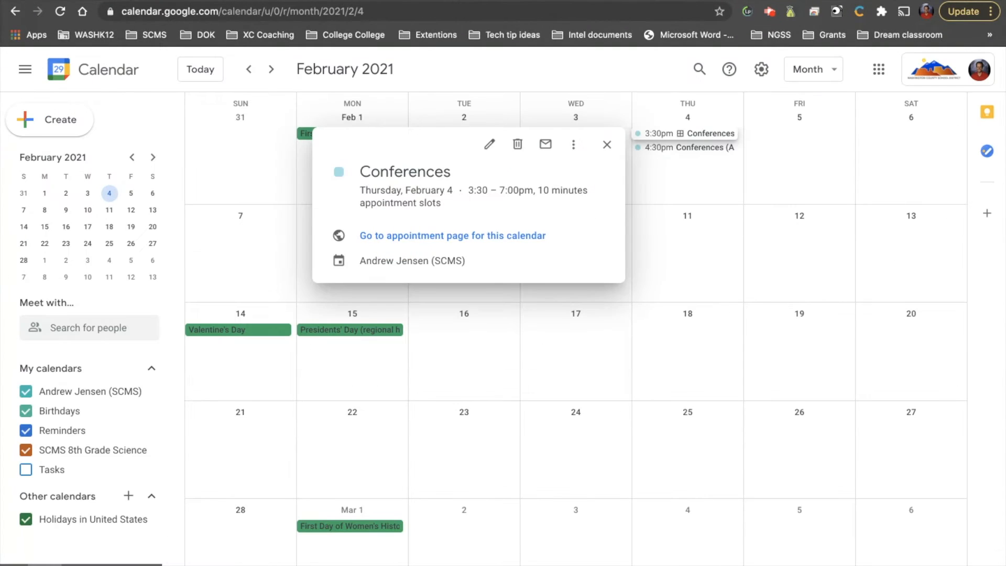
left_click(607, 144)
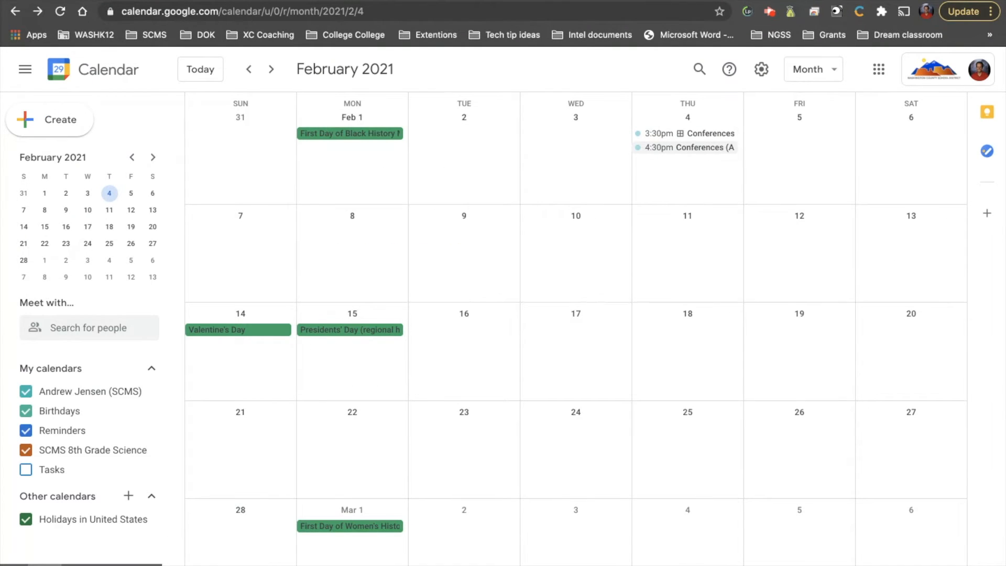
left_click(690, 149)
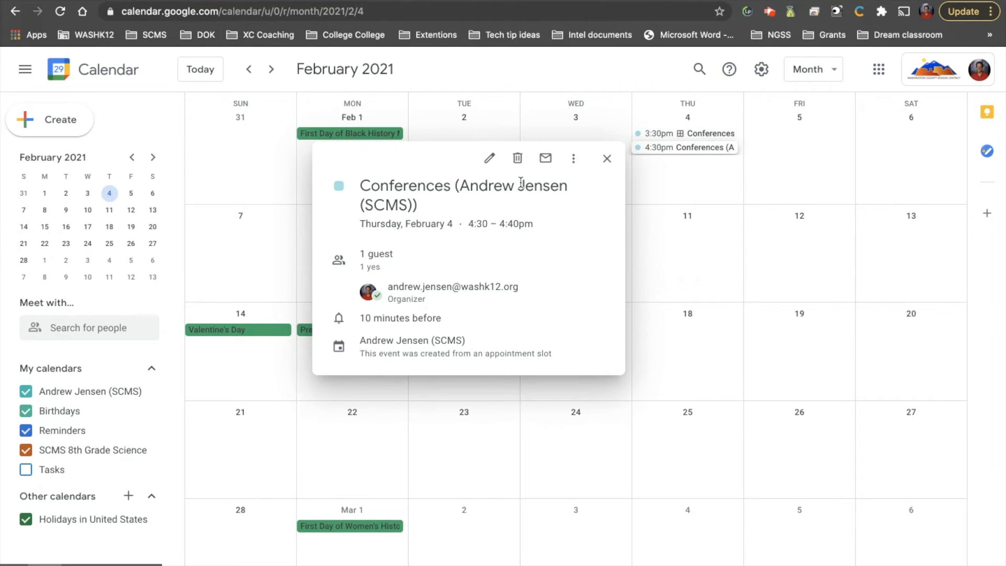
left_click(608, 158)
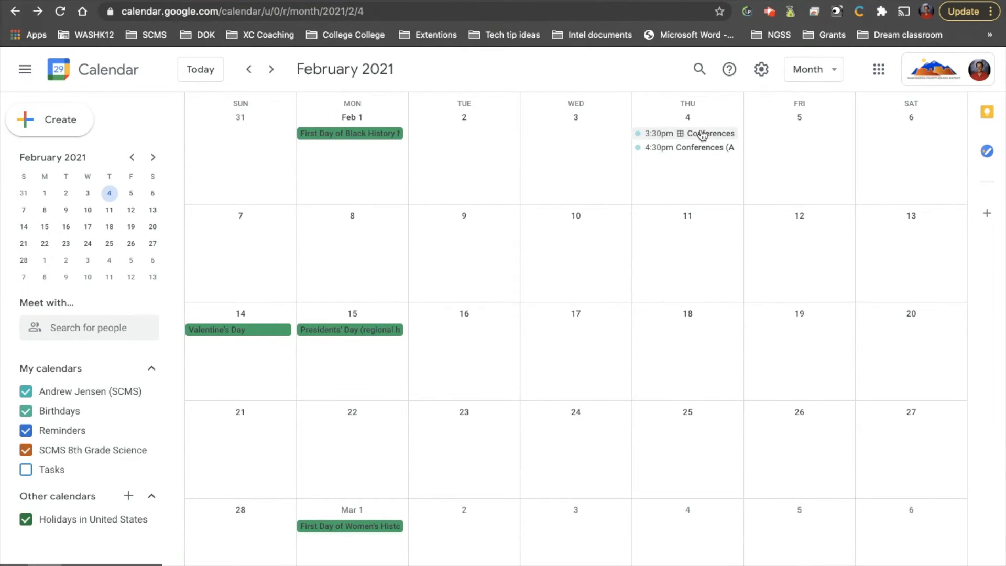
Examine the email form for guests of the 3:30pm Conferences entry on February 4, including its recipient and message fields, and close it without sending.
left_click(702, 135)
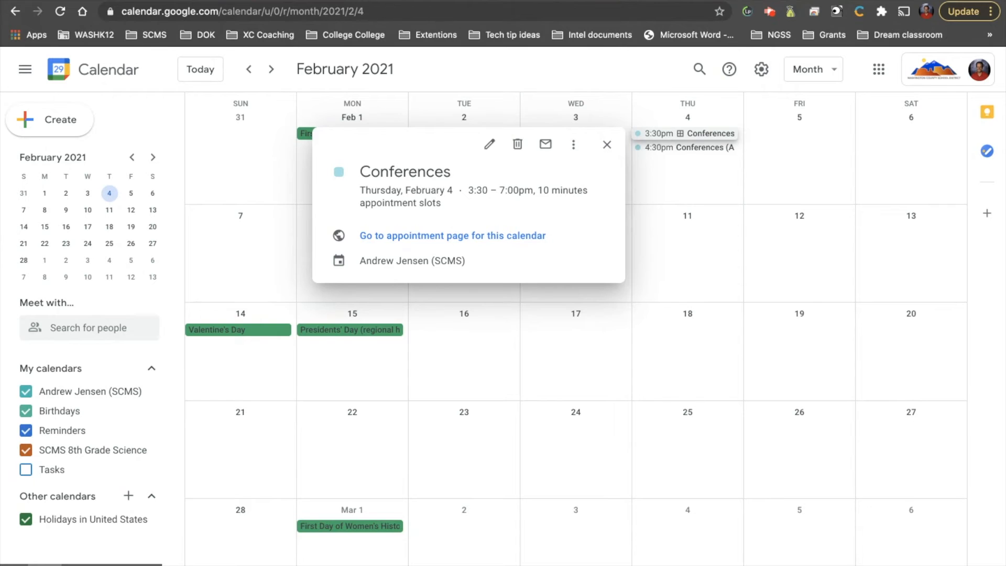
left_click(547, 148)
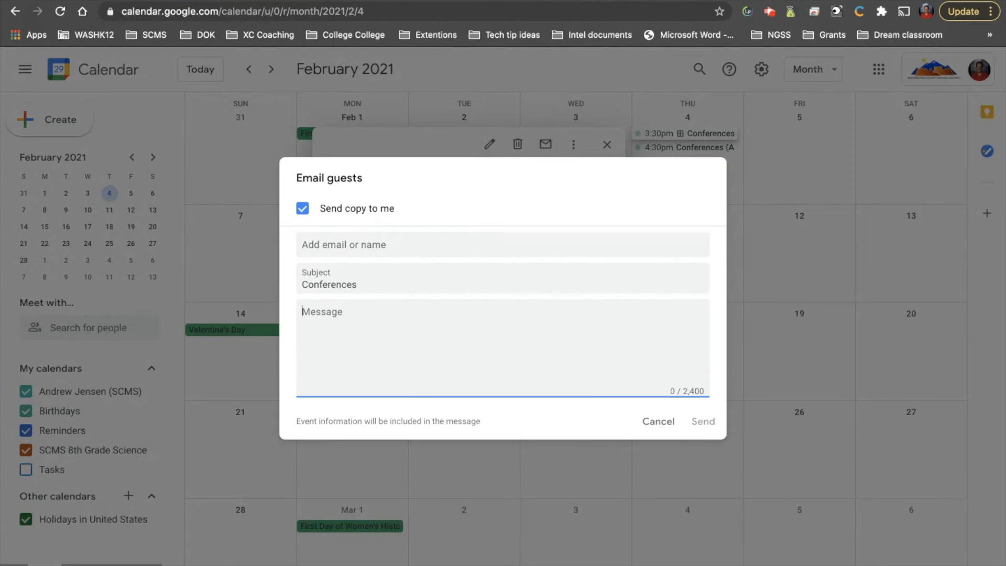
left_click(411, 245)
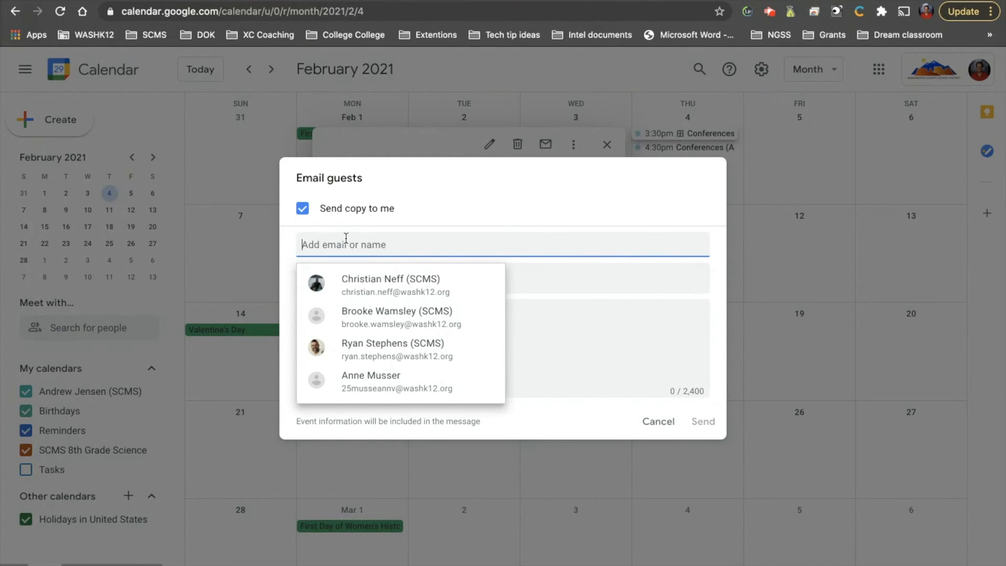
left_click(607, 310)
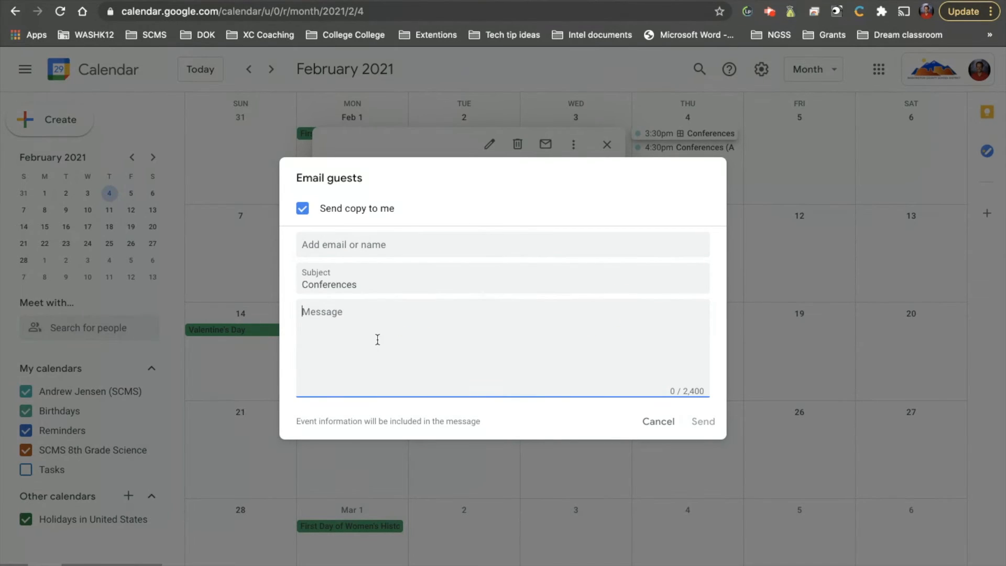
left_click(638, 422)
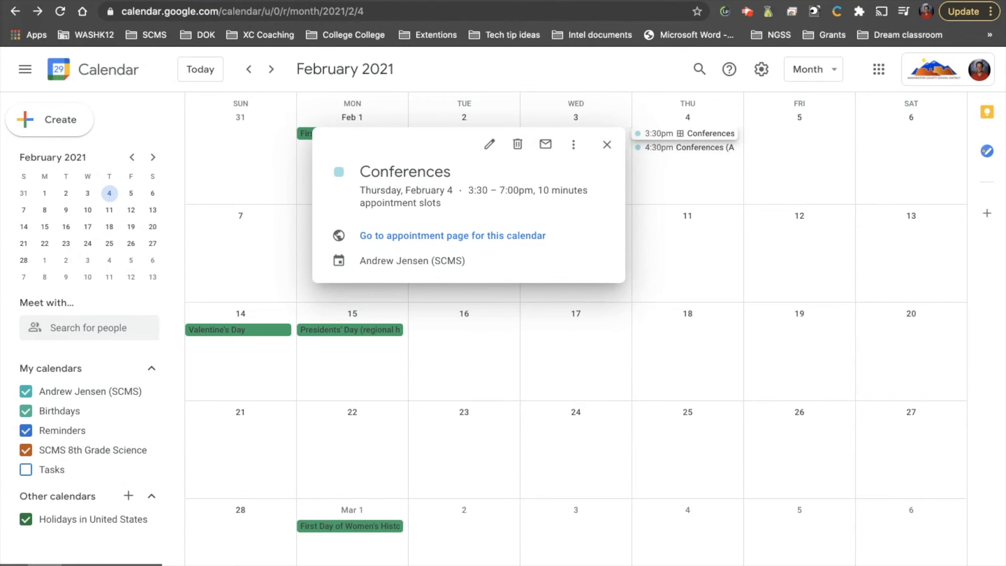
left_click(545, 144)
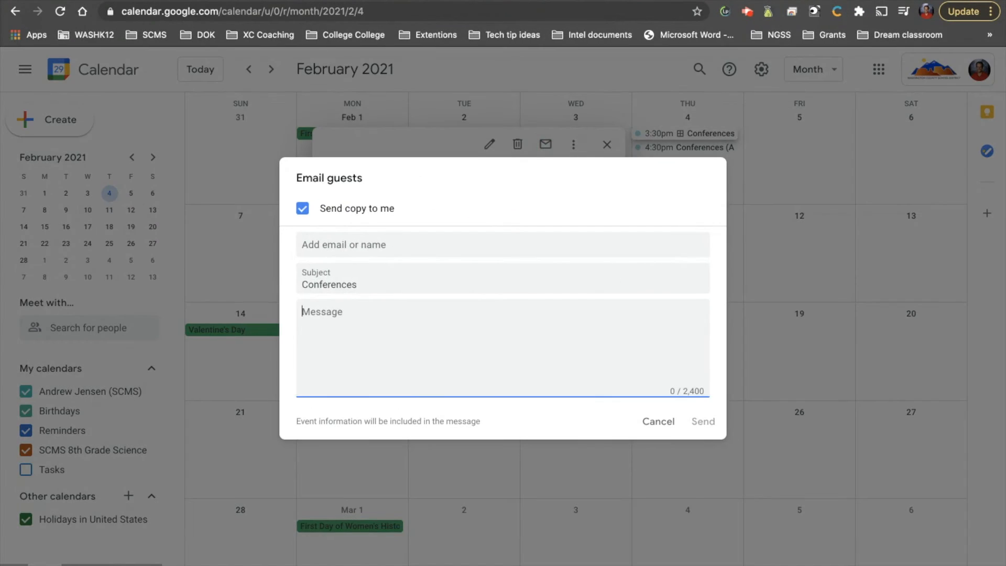
left_click(657, 422)
Open the appointment page for the Conferences calendar, advance it one week to Jan 31 – Feb 6, 2021, and select the page's web address.
left_click(462, 236)
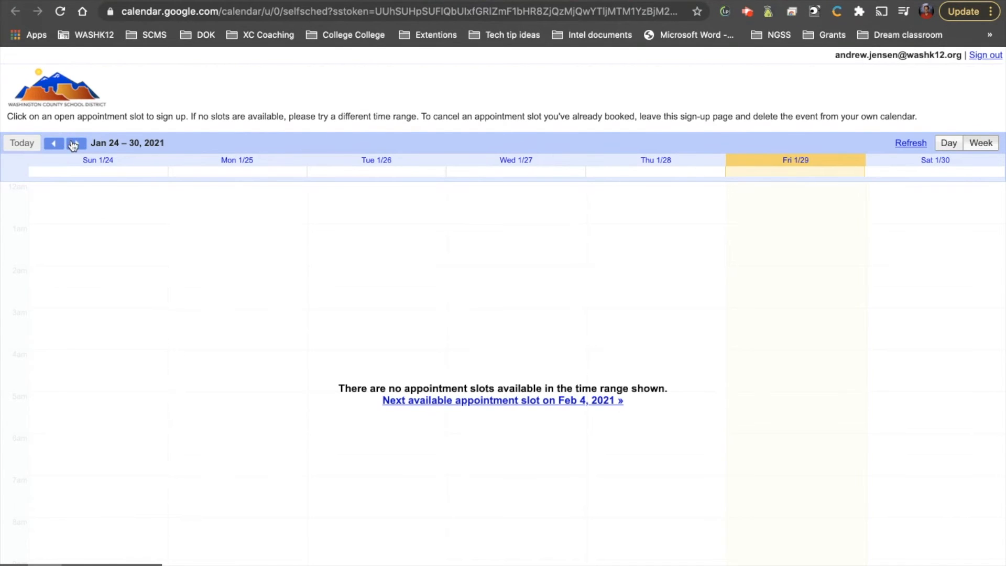
left_click(74, 143)
left_click(459, 11)
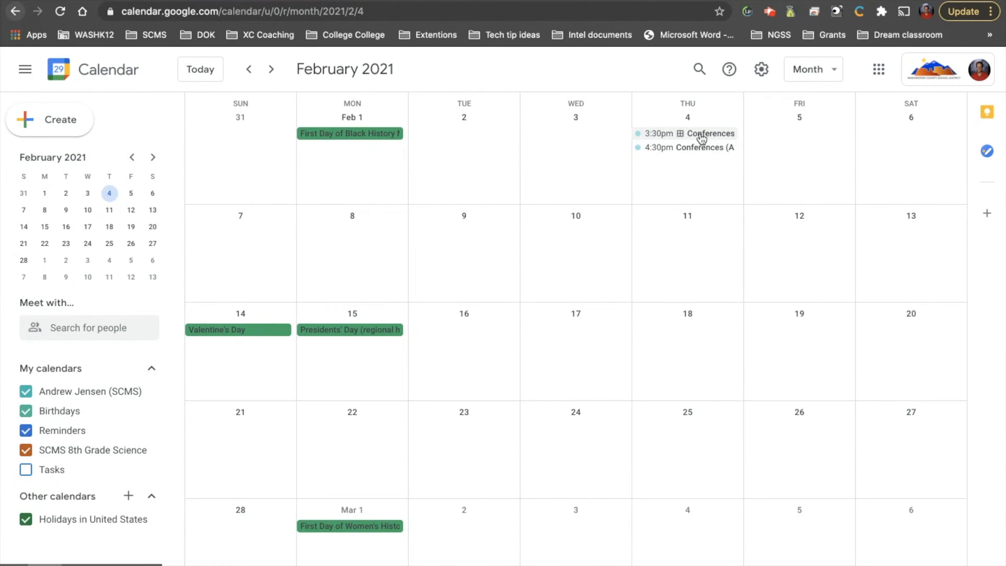
Open the 3:30pm Conferences entry on February 4 for full editing and review its repeat options.
left_click(702, 136)
left_click(490, 147)
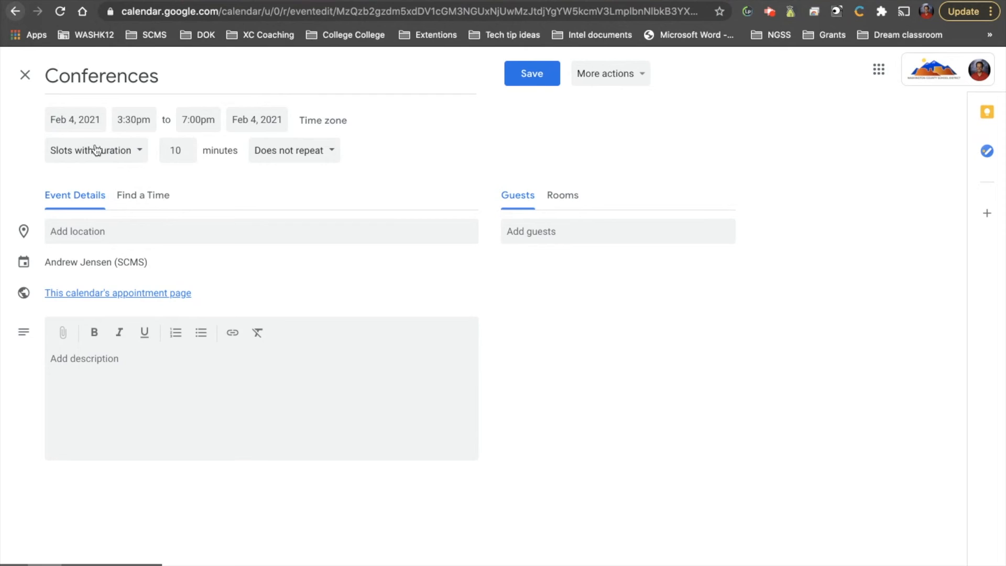
left_click(307, 151)
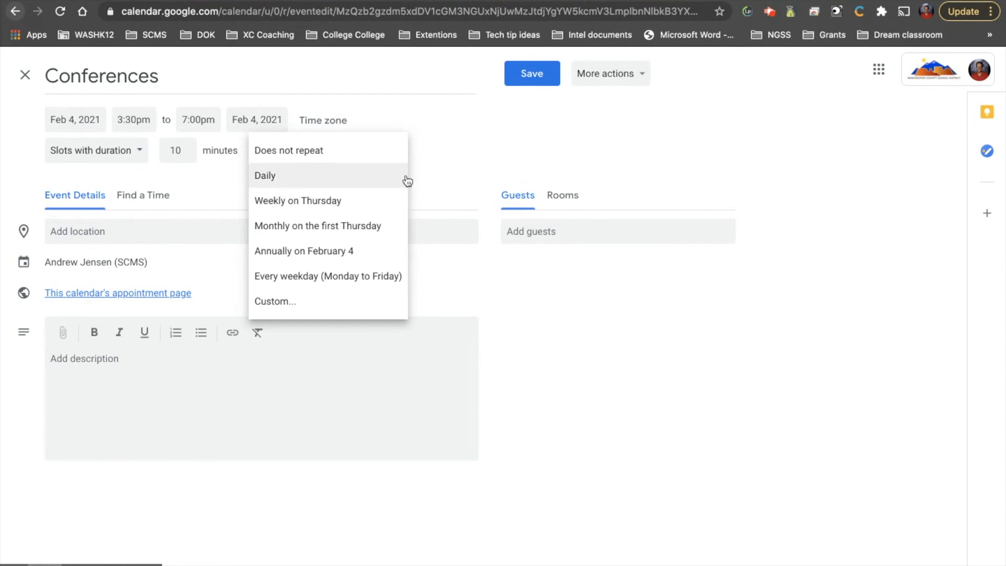
key("Escape")
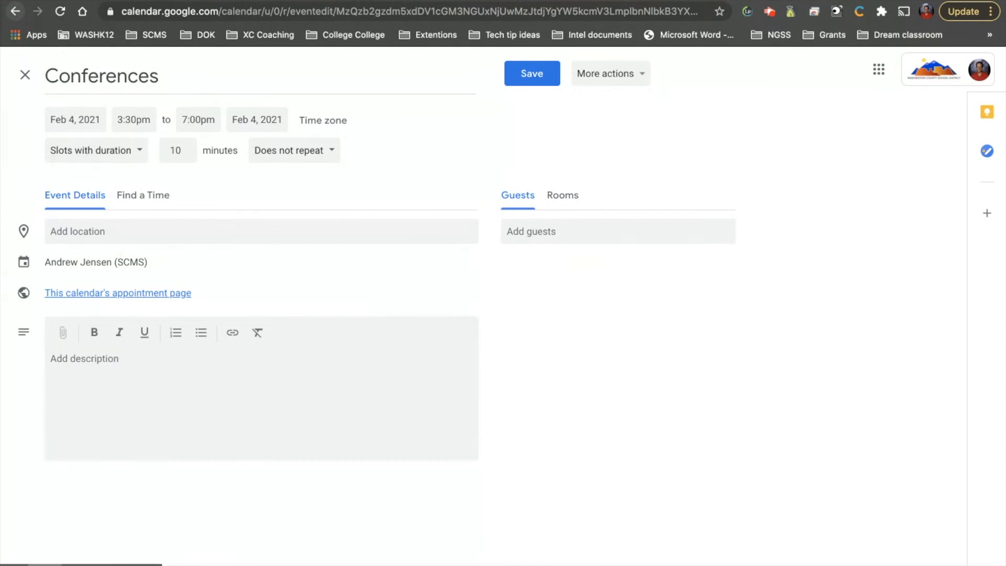
Browse the rooms offered for the Conferences entry, checking the CCPLC group and the room availability filter.
left_click(571, 199)
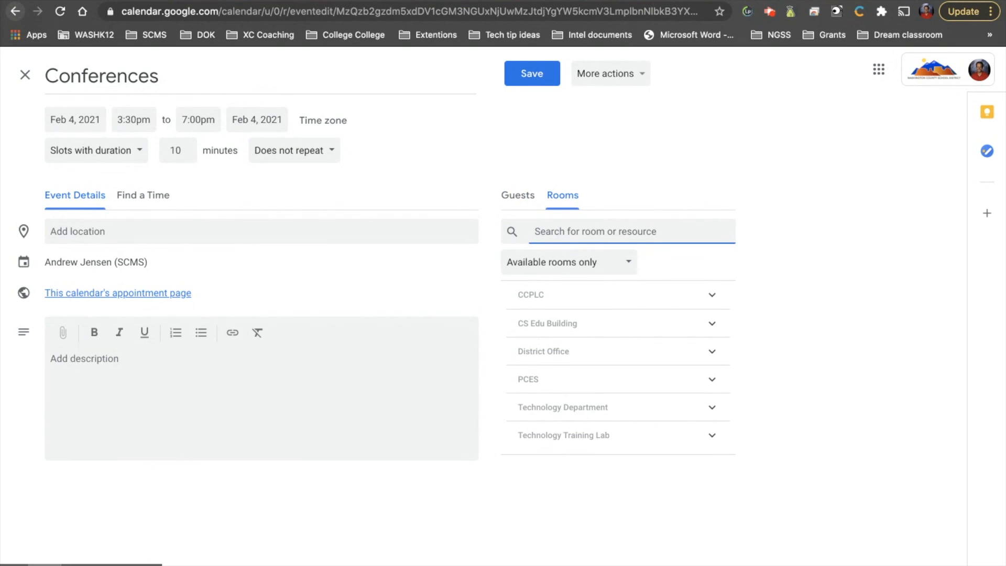
left_click(696, 294)
left_click(698, 298)
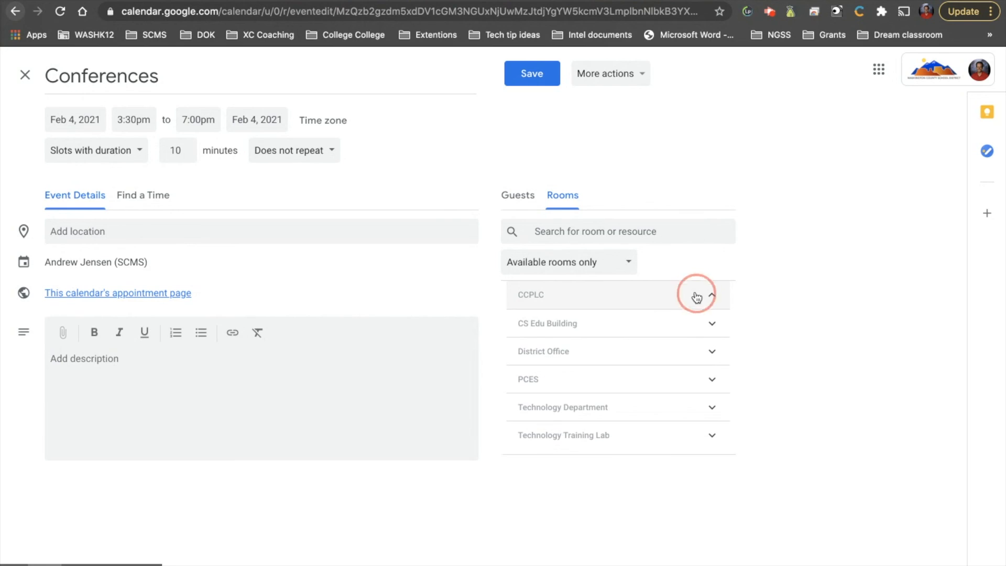
left_click(588, 260)
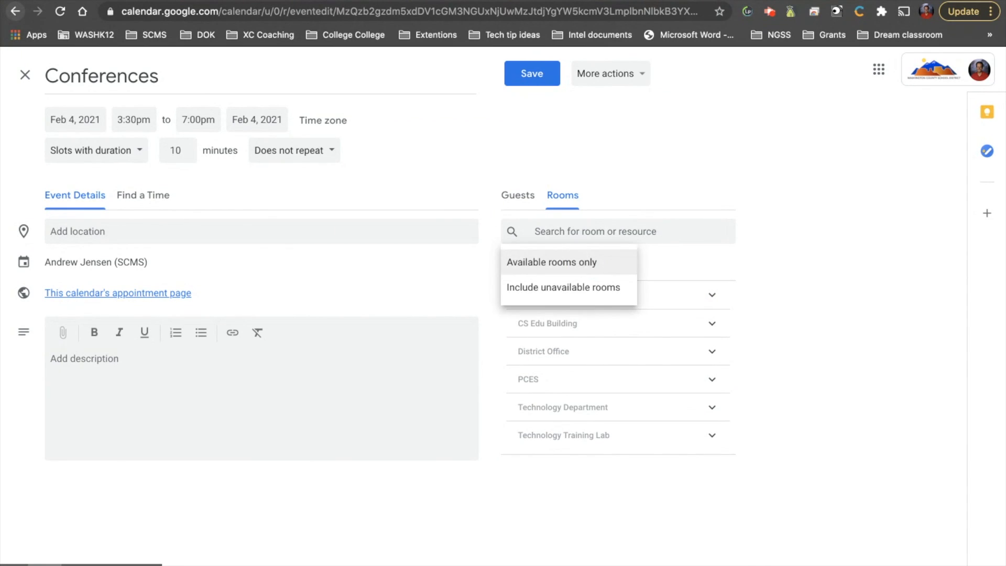